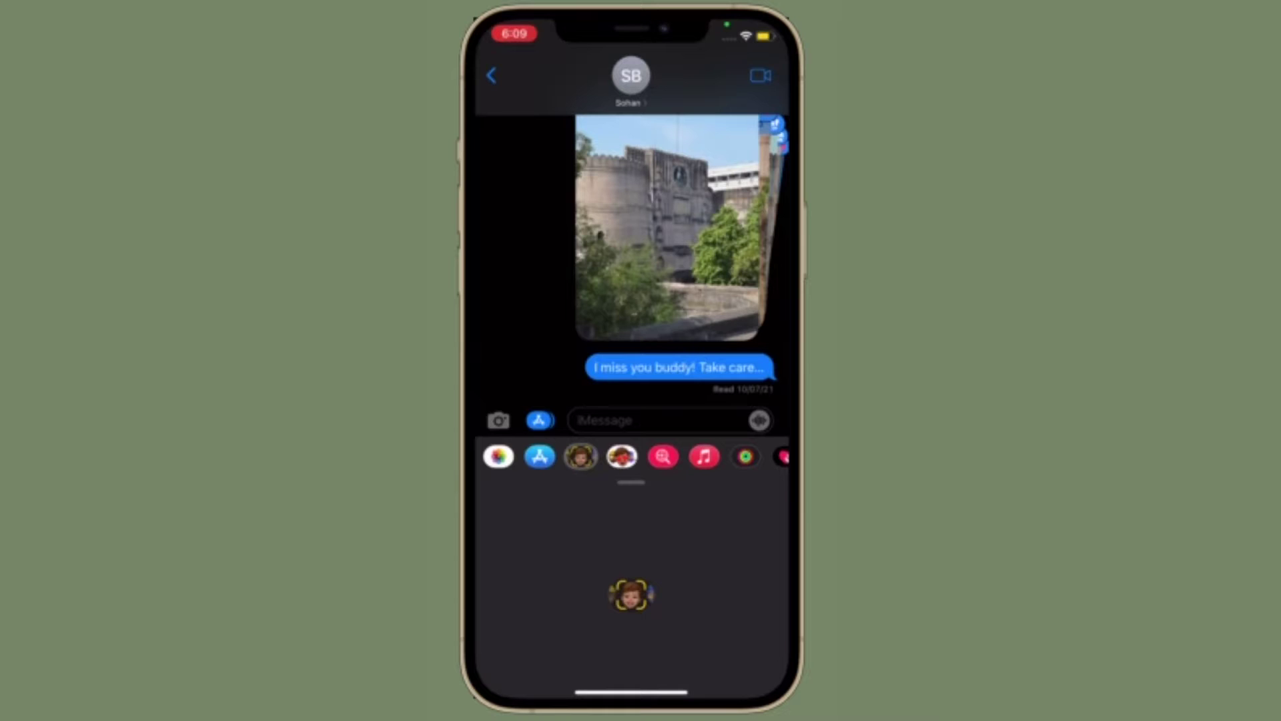
Swipe through the Memoji carousel and insert the bald yellow Memoji sticker into the message field
mouse_move(561, 576)
mouse_down()
mouse_move(721, 576)
mouse_move(560, 576)
mouse_up()
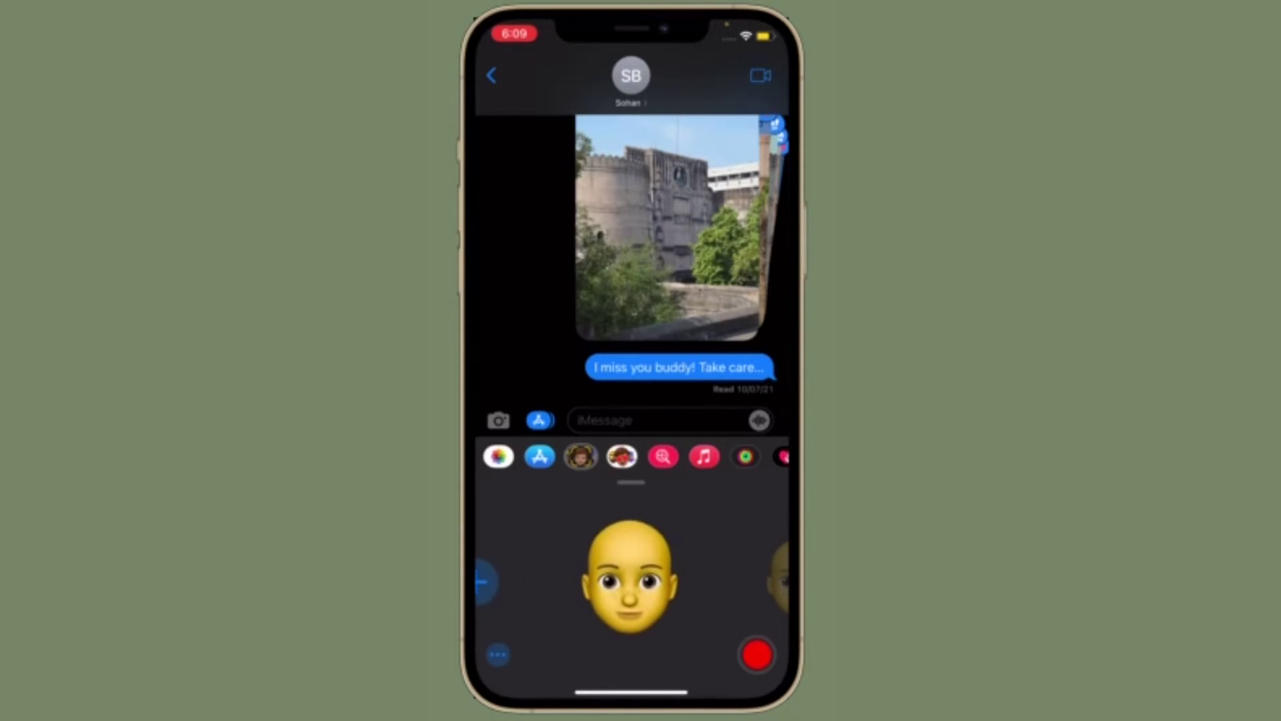
drag(721, 576, 561, 576)
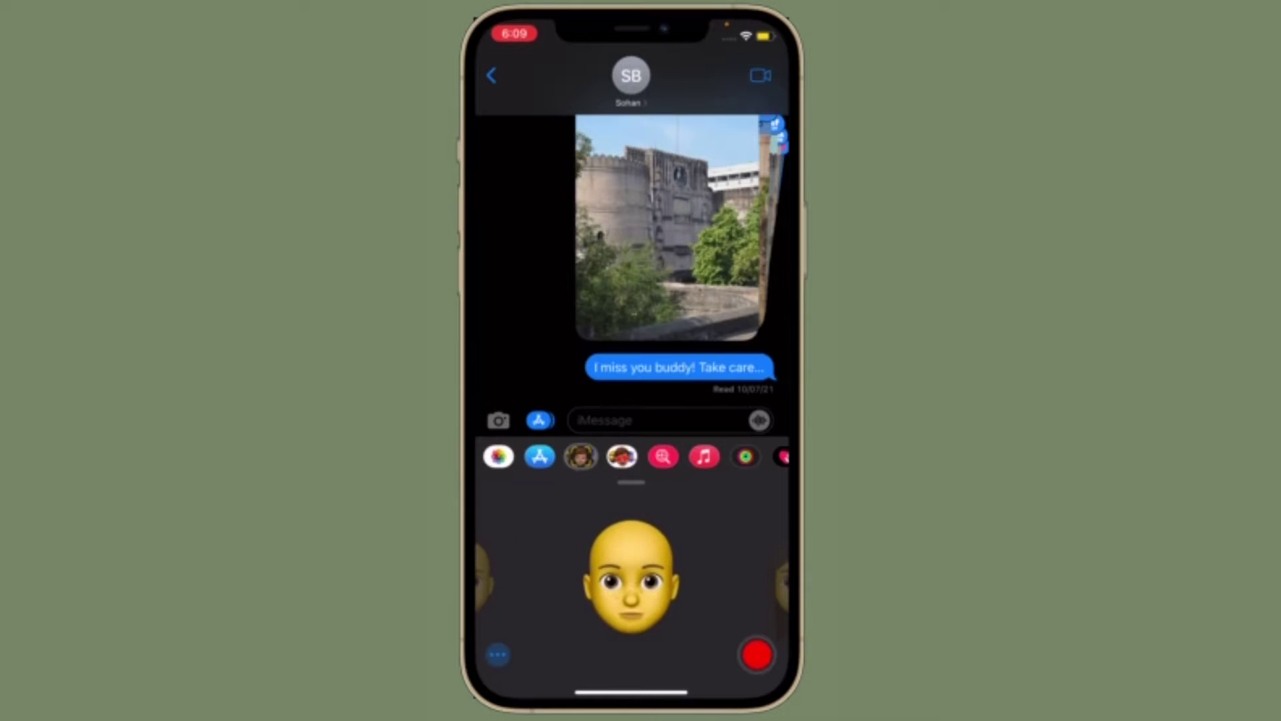
click(631, 576)
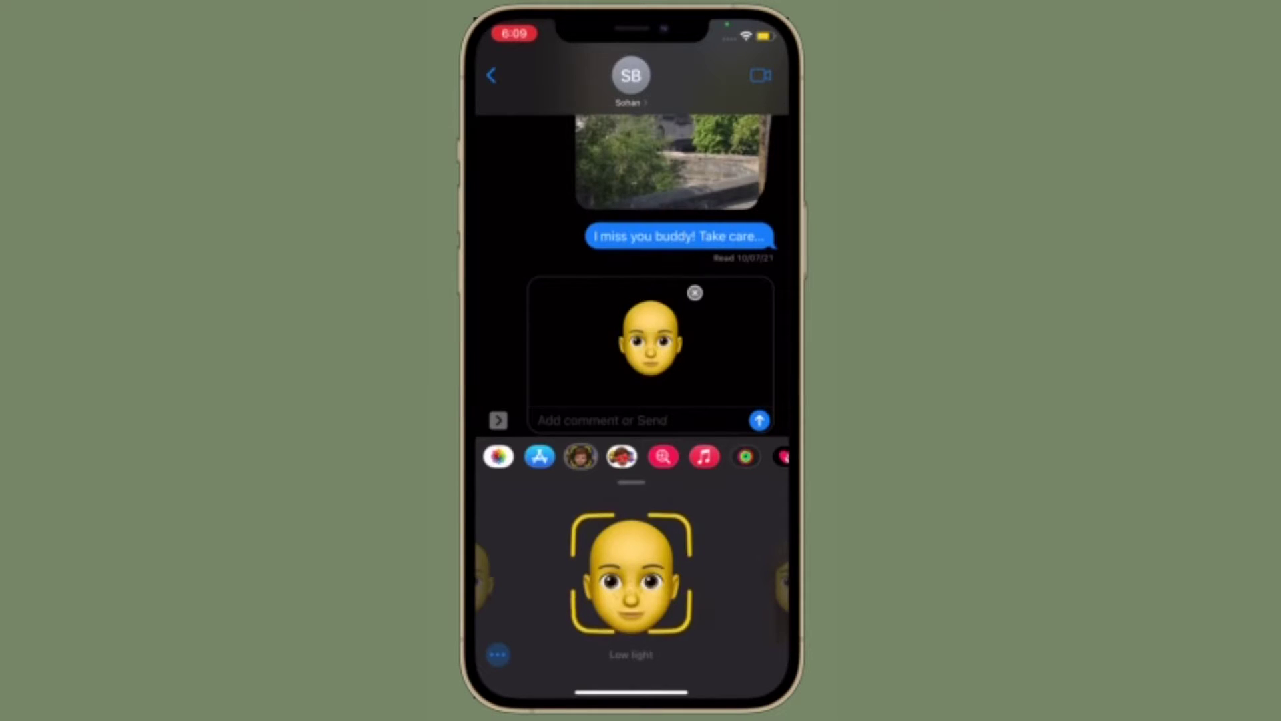
Discard the bald Memoji sticker draft and swipe to the long-haired Memoji
click(695, 292)
drag(701, 576, 561, 576)
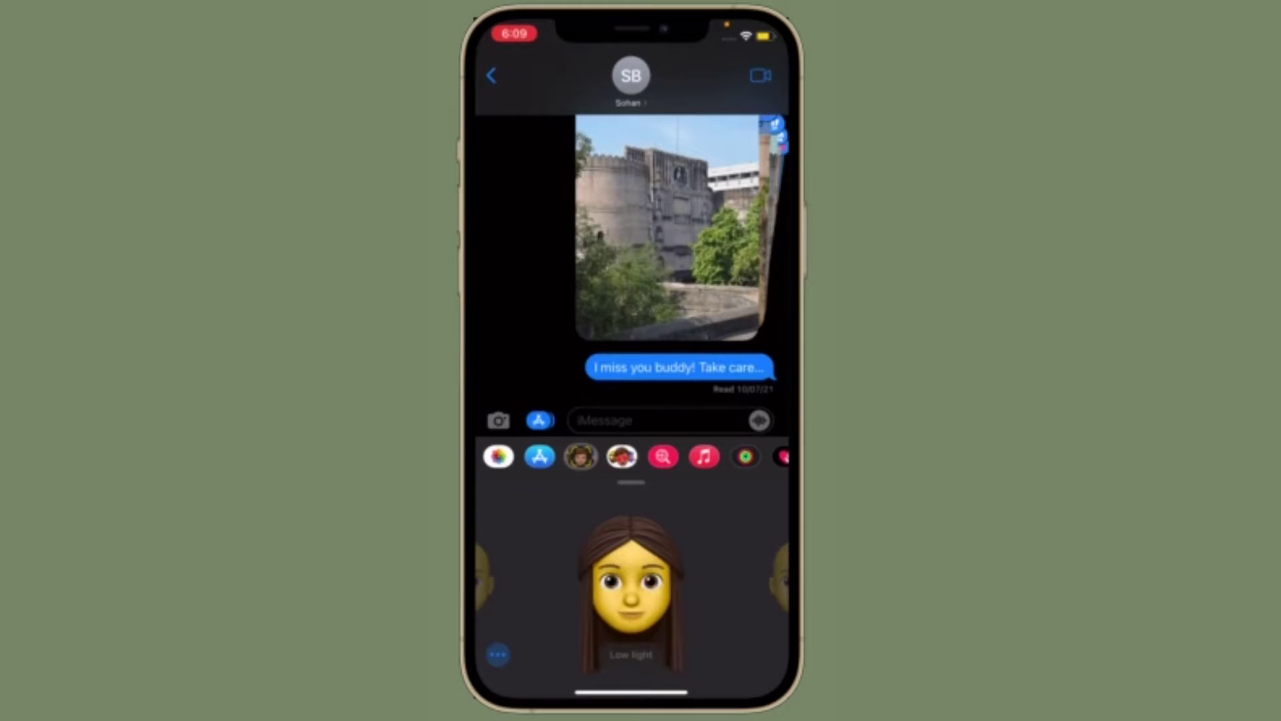
Give the long-haired Memoji a different hairstyle in the Memoji editor and save it
click(497, 653)
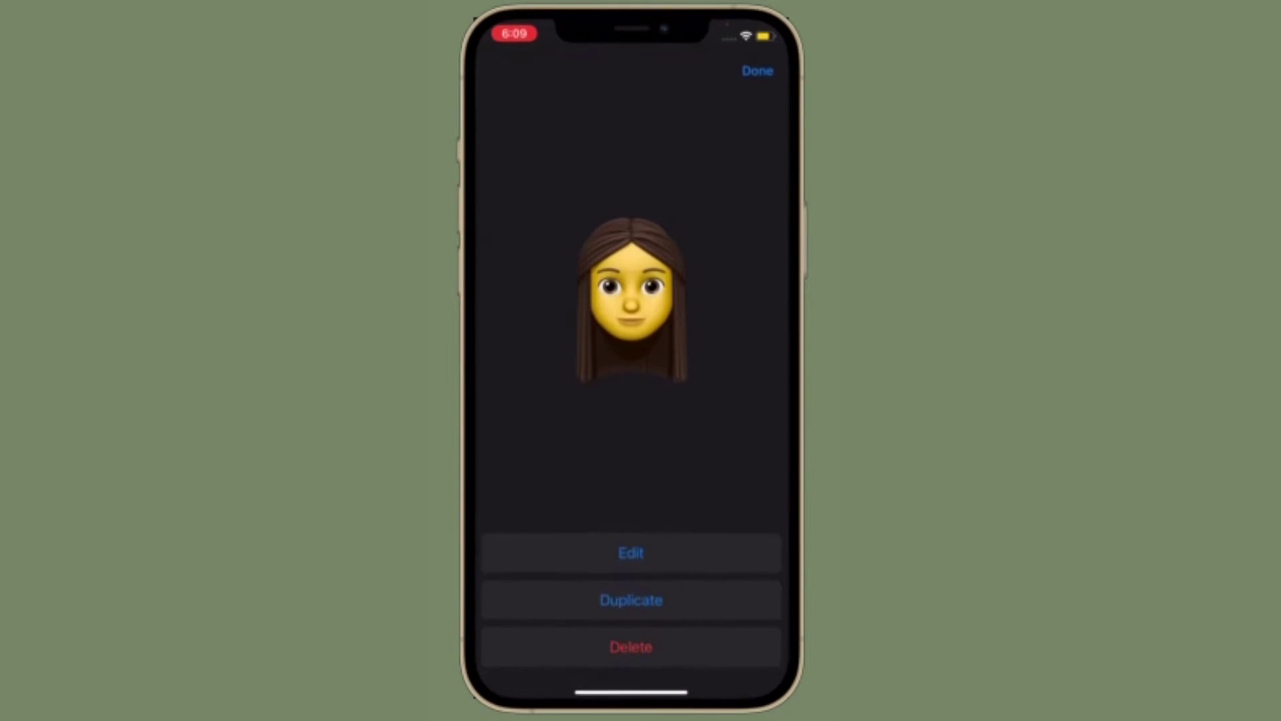
click(631, 552)
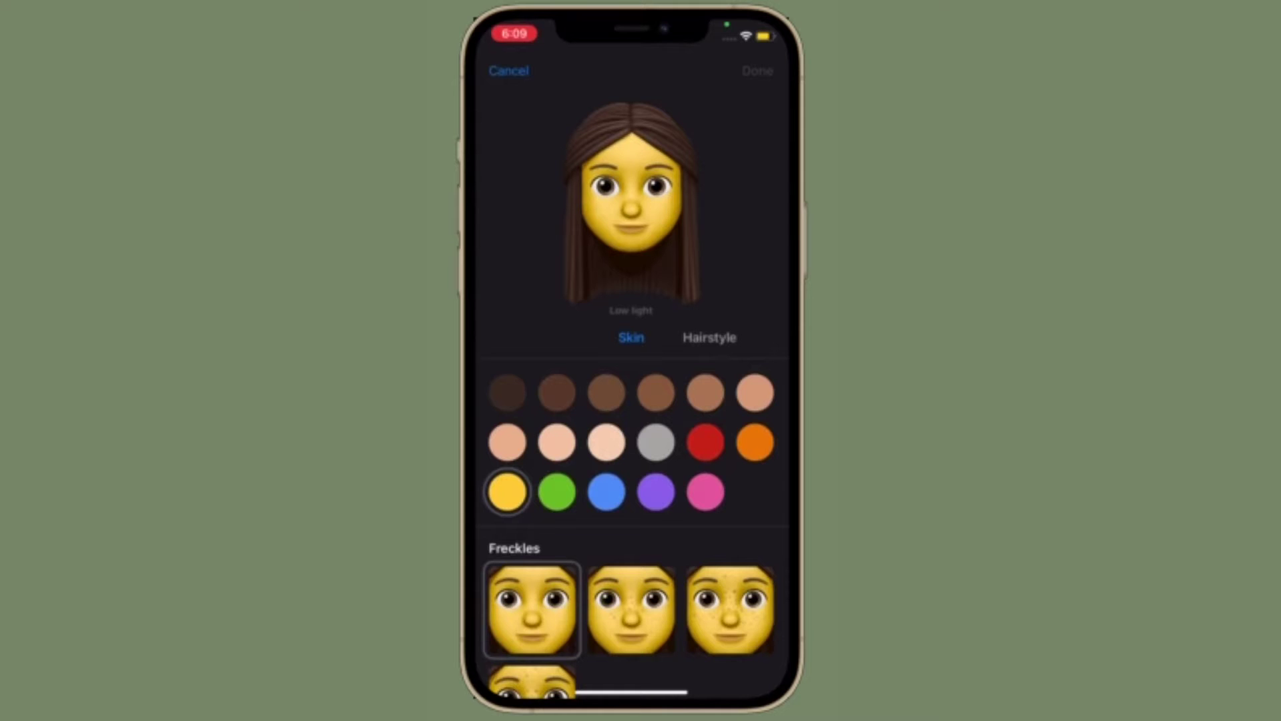
click(709, 337)
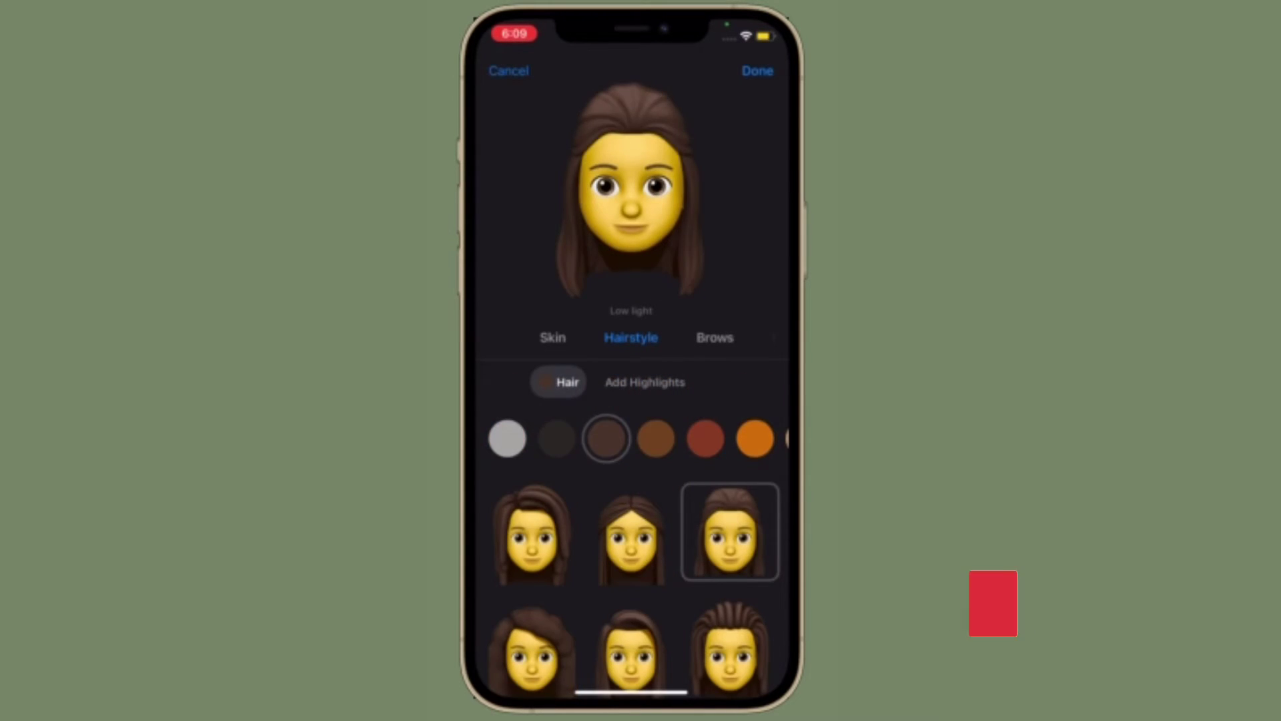
scroll(630, 541, down, 2)
click(631, 542)
click(757, 70)
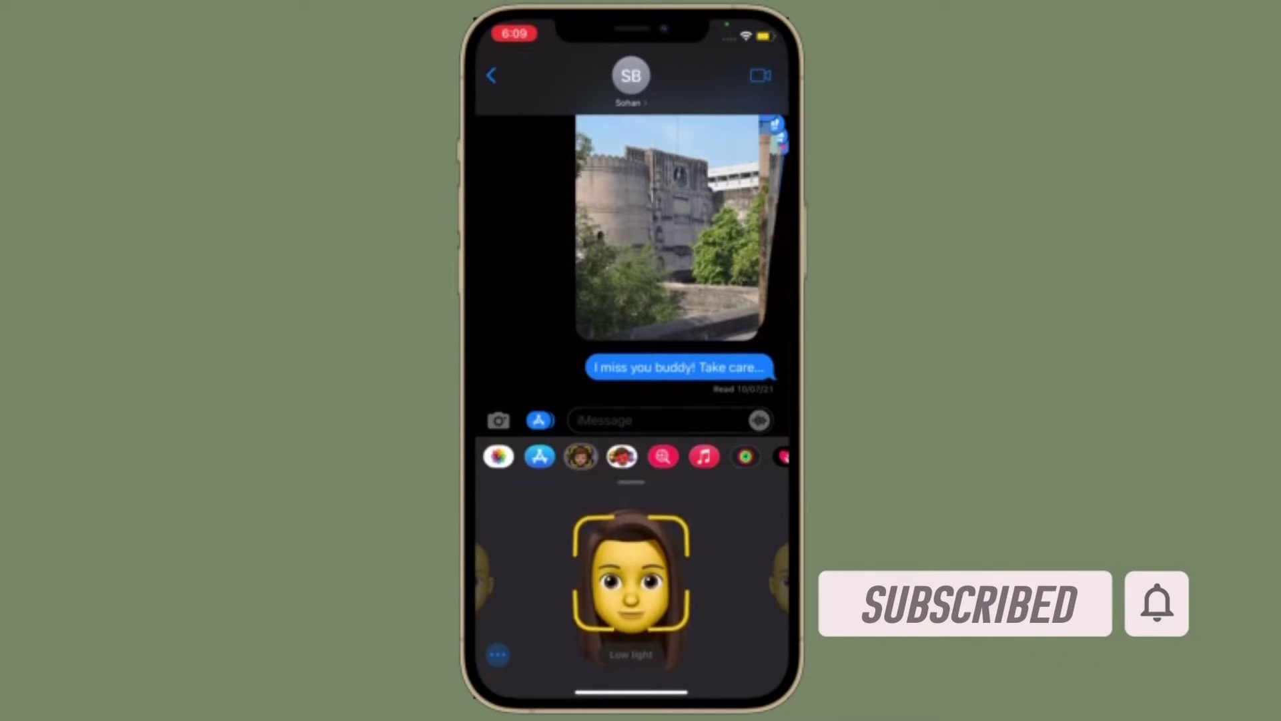
drag(561, 580, 722, 581)
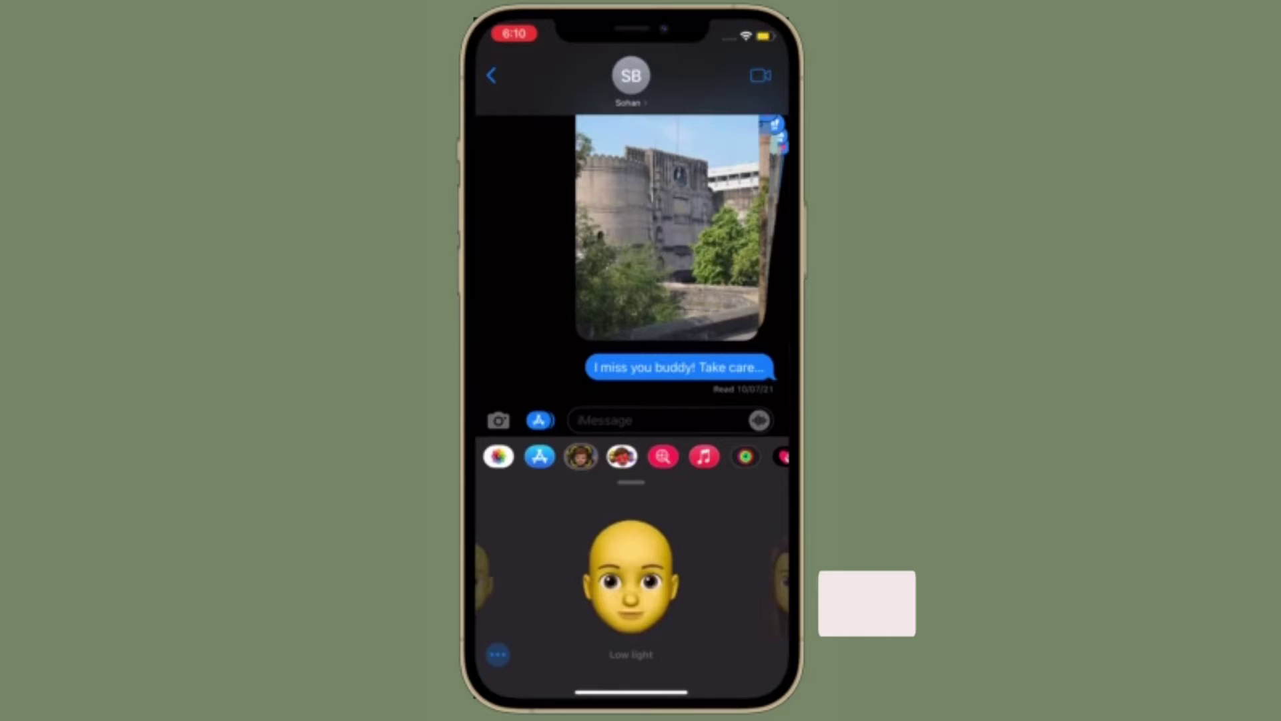
Swipe back through the Memoji carousel toward the bald Memoji
drag(561, 581, 721, 581)
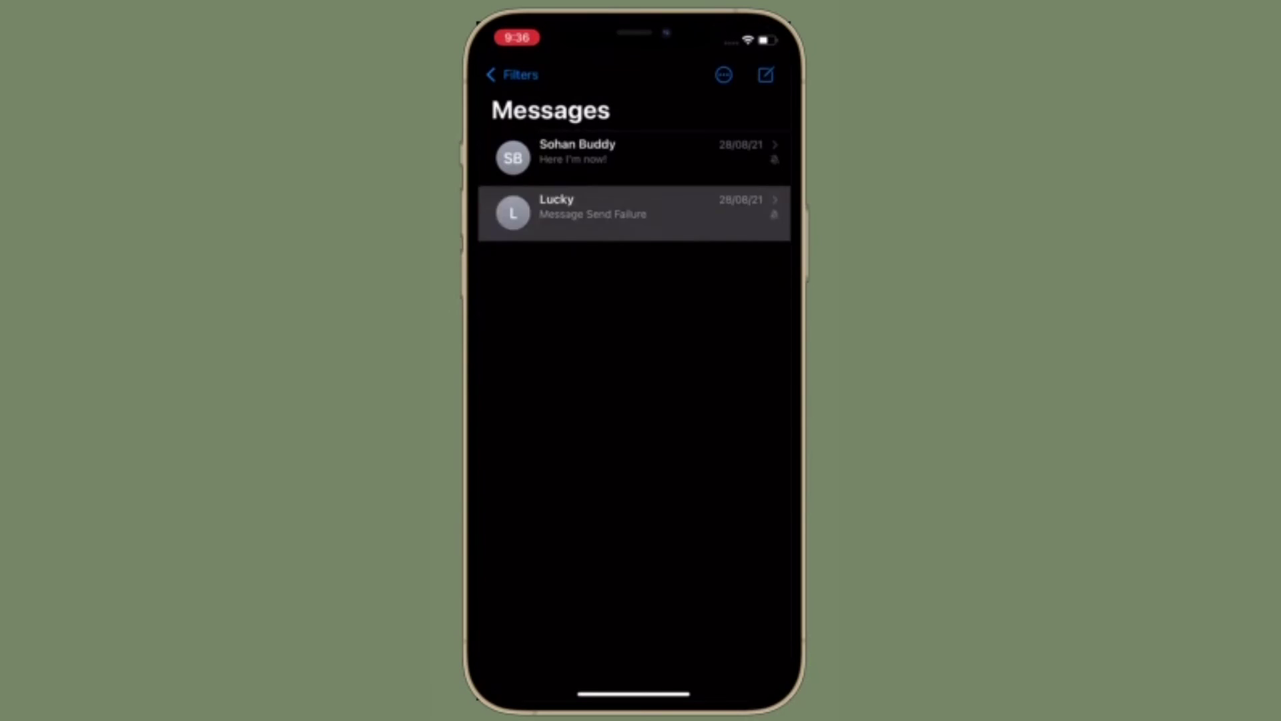
Swipe the second conversation left to expose its Hide Alerts bell and trash buttons
drag(701, 212, 621, 212)
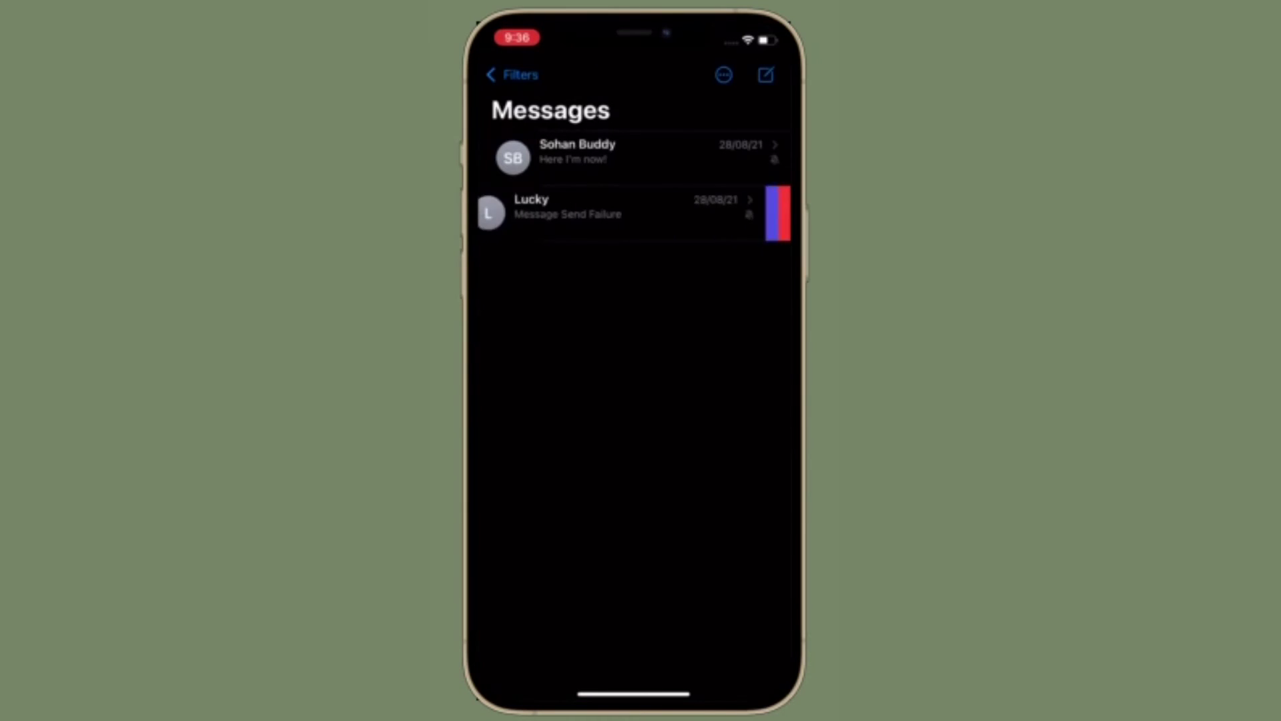